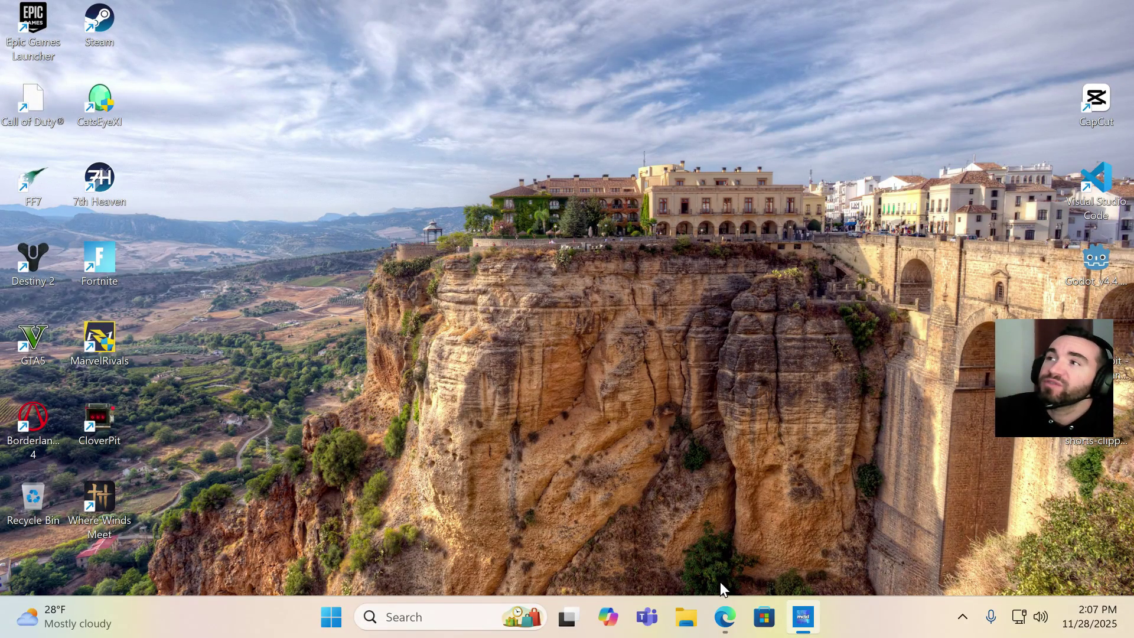
Return to the desktop and delete the blank Call of Duty® shortcut.
{"action": "left_click", "coordinate": [724, 616]}
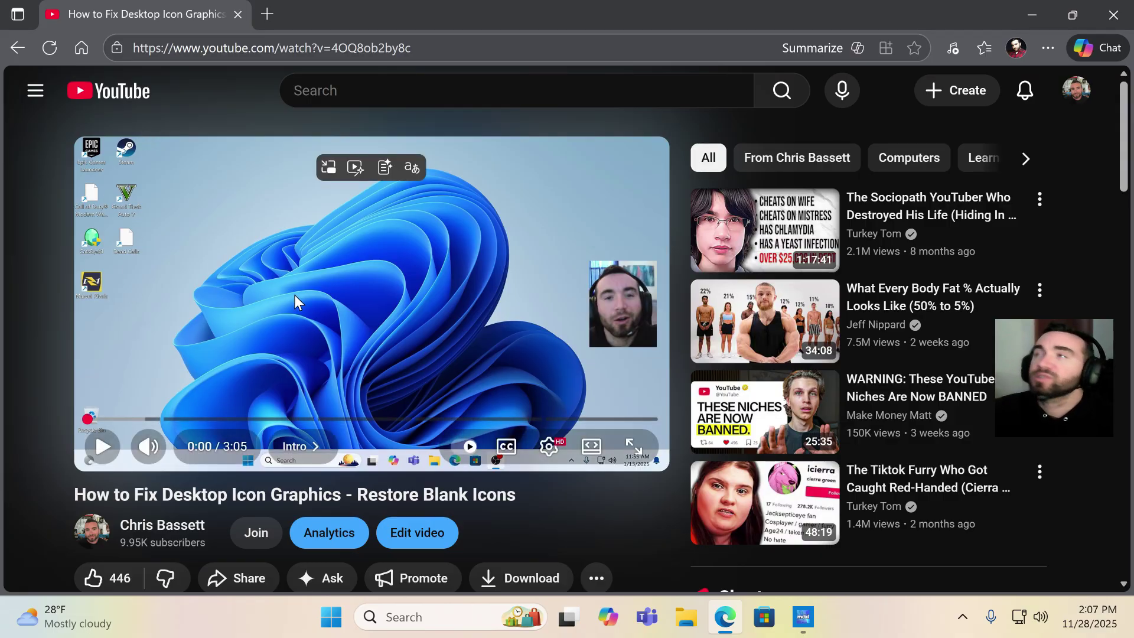
{"action": "left_click", "coordinate": [1019, 17]}
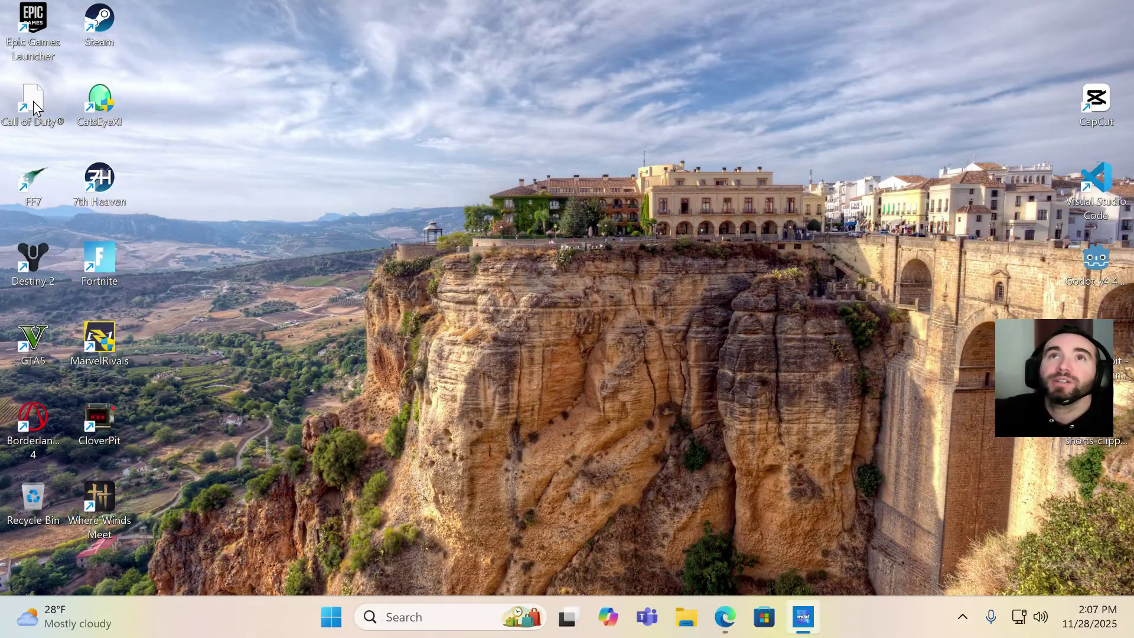
{"action": "left_click_drag", "start_coordinate": [33, 101], "coordinate": [275, 285]}
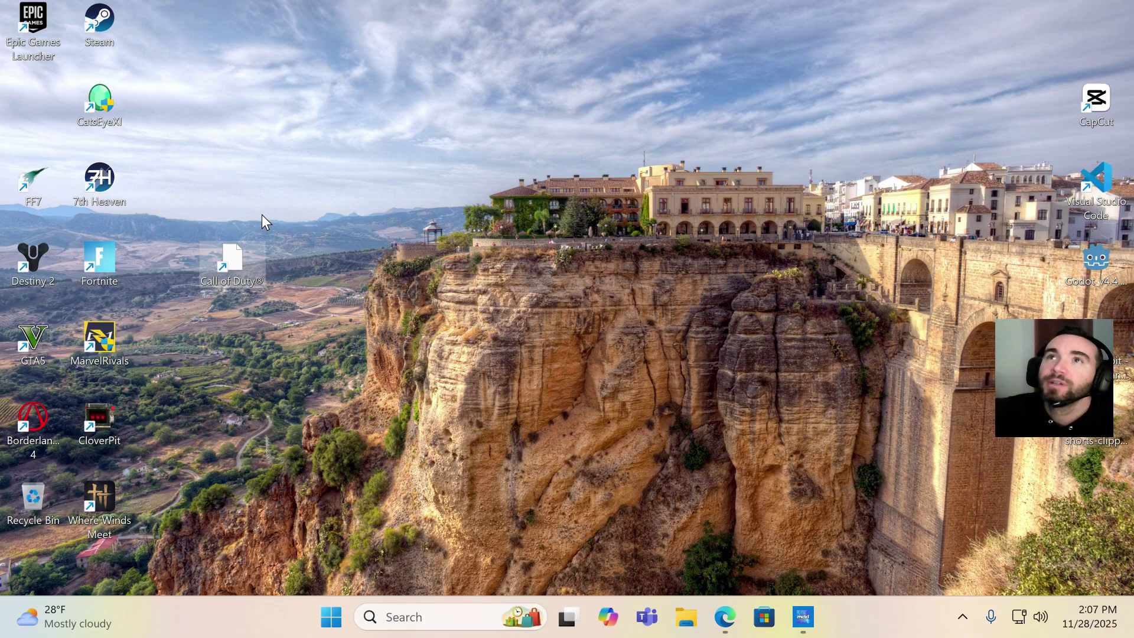
{"action": "right_click", "coordinate": [228, 257]}
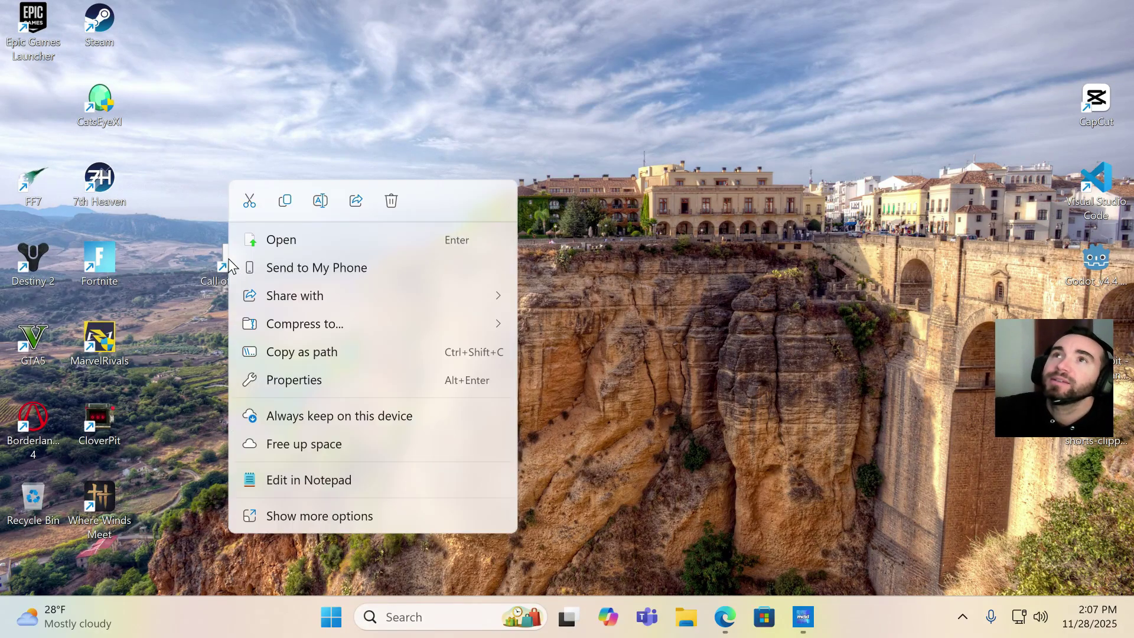
{"action": "left_click", "coordinate": [392, 201]}
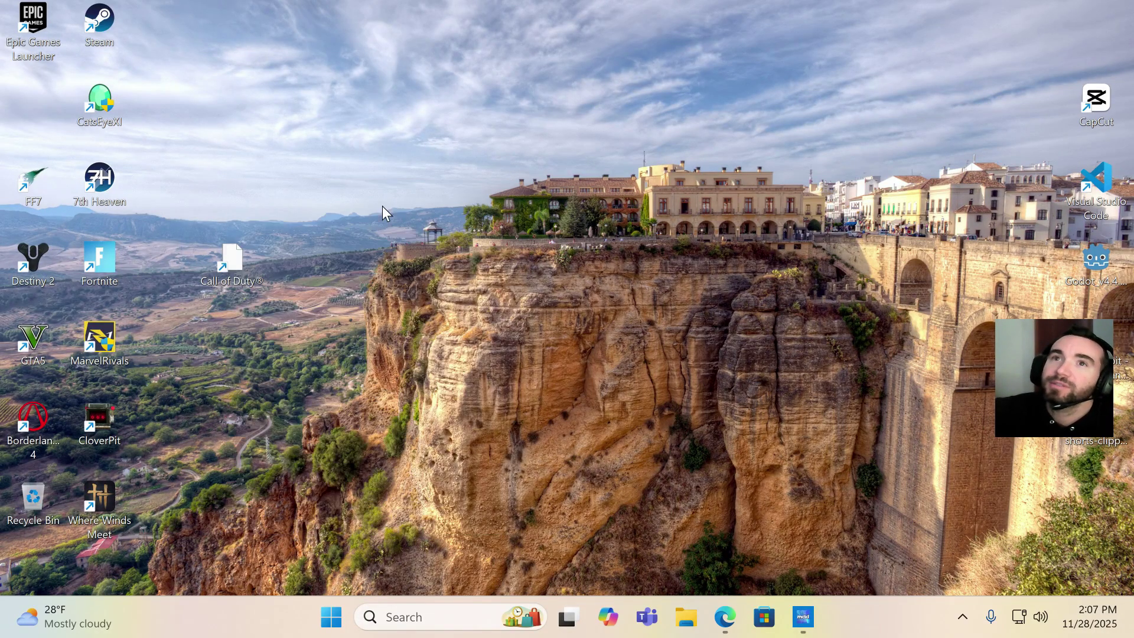
Empty the Recycle Bin to permanently remove the deleted shortcut.
{"action": "right_click", "coordinate": [33, 490]}
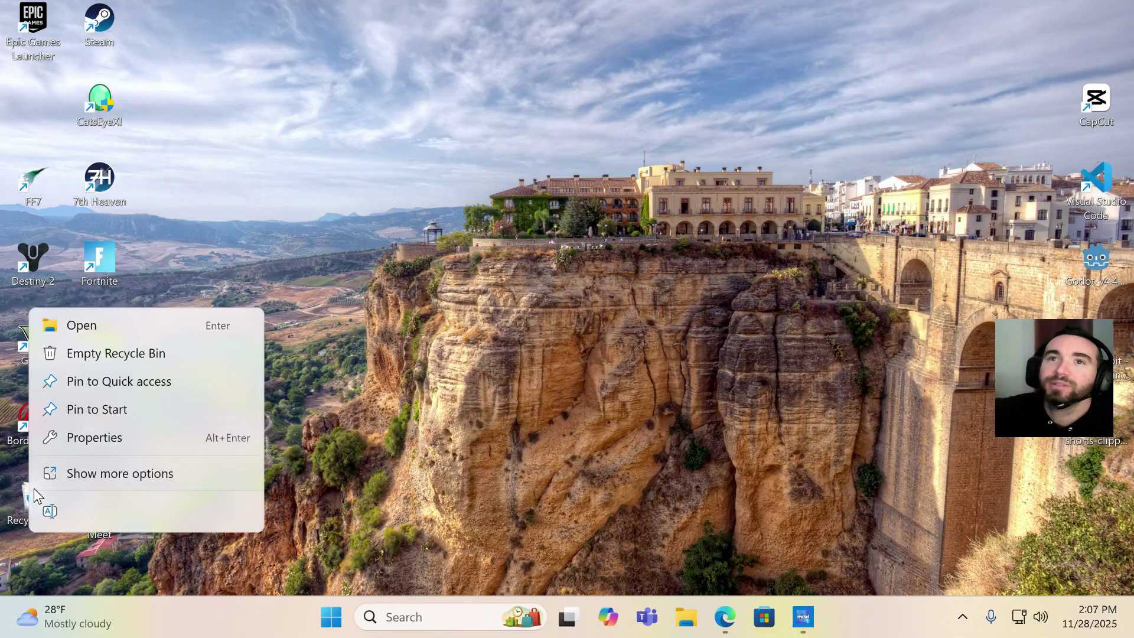
{"action": "left_click", "coordinate": [119, 352]}
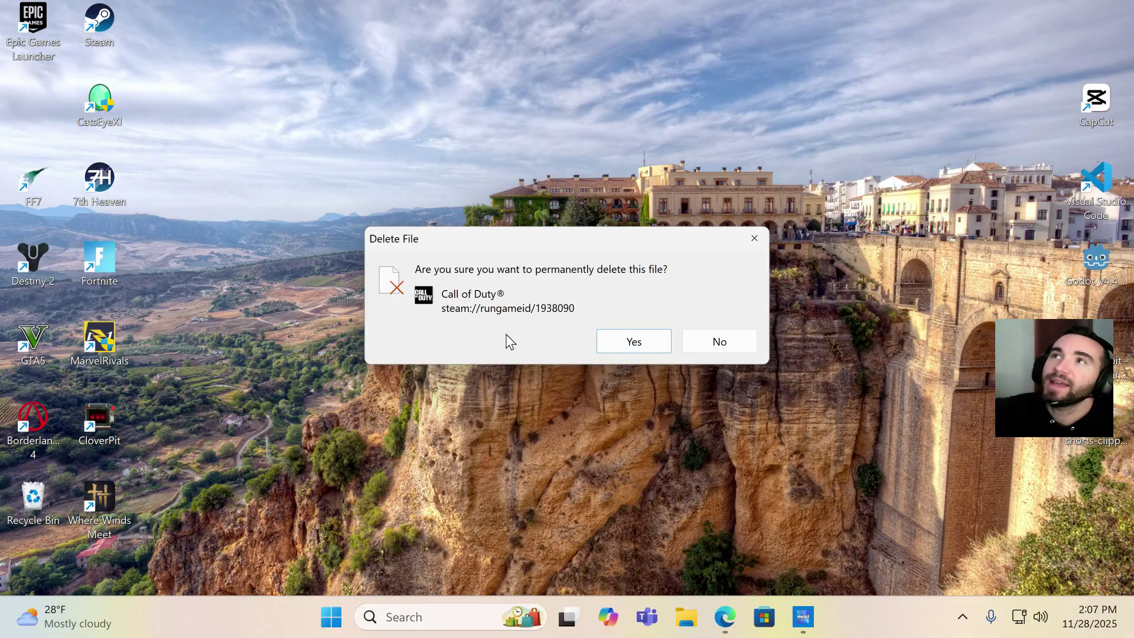
{"action": "left_click", "coordinate": [630, 342]}
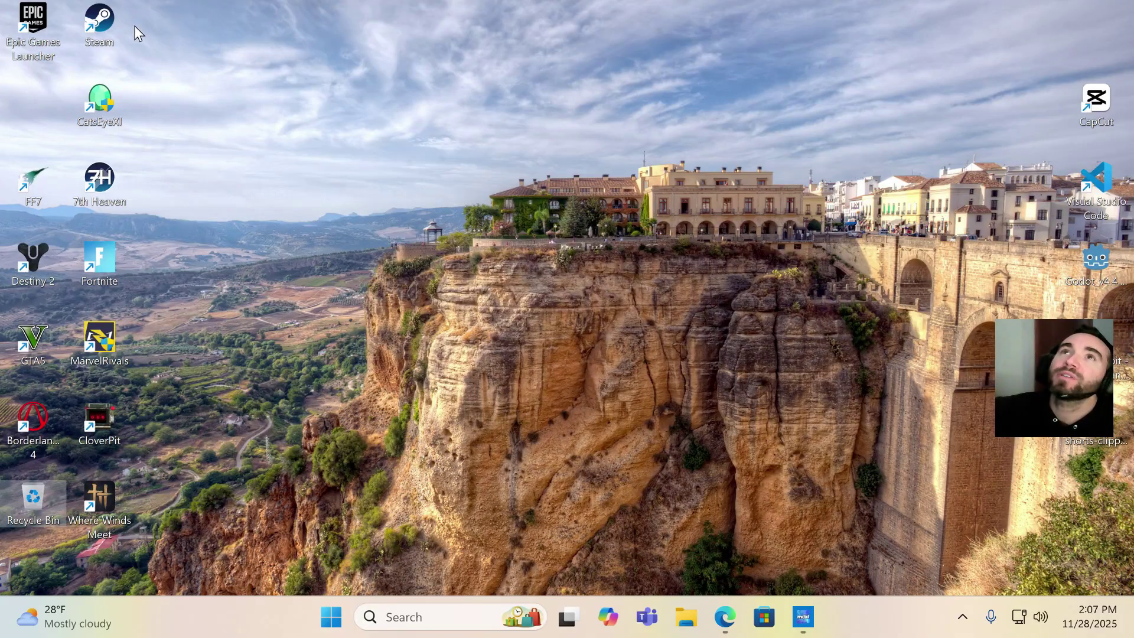
From Steam's Library, use Manage > Add desktop shortcut for Call of Duty®, then minimize Steam.
{"action": "double_click", "coordinate": [103, 21]}
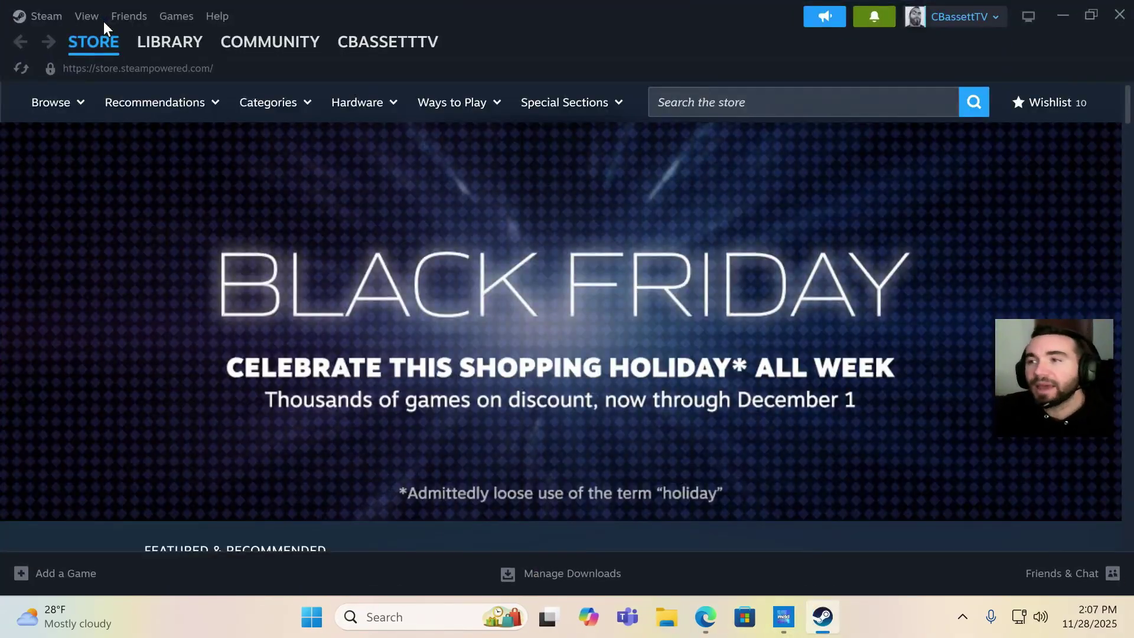
{"action": "left_click", "coordinate": [172, 46]}
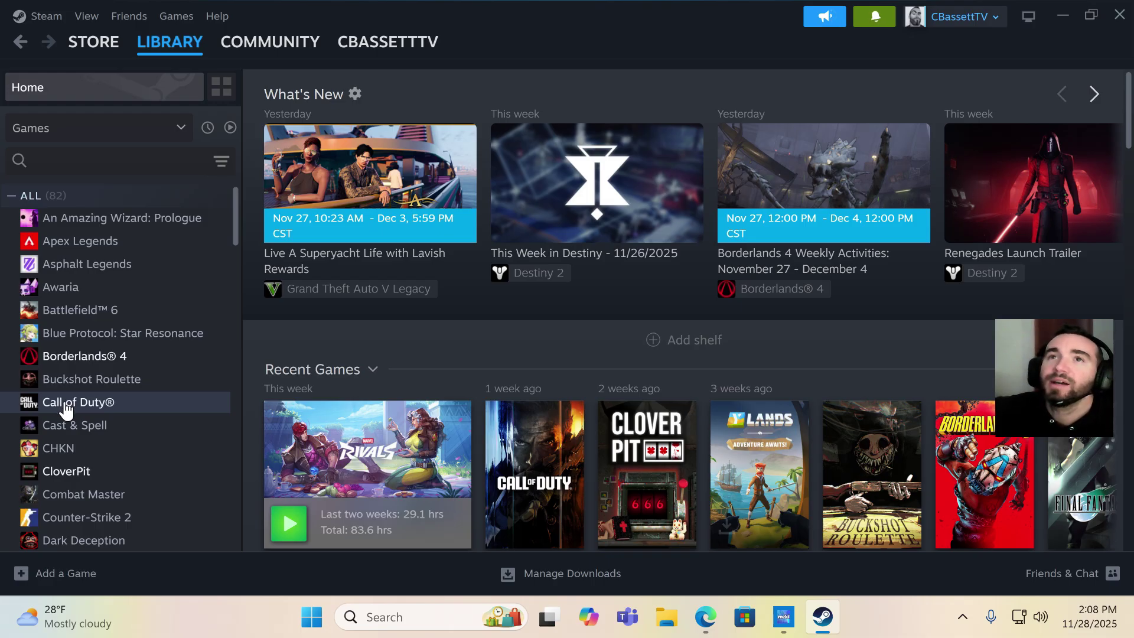
{"action": "right_click", "coordinate": [70, 405]}
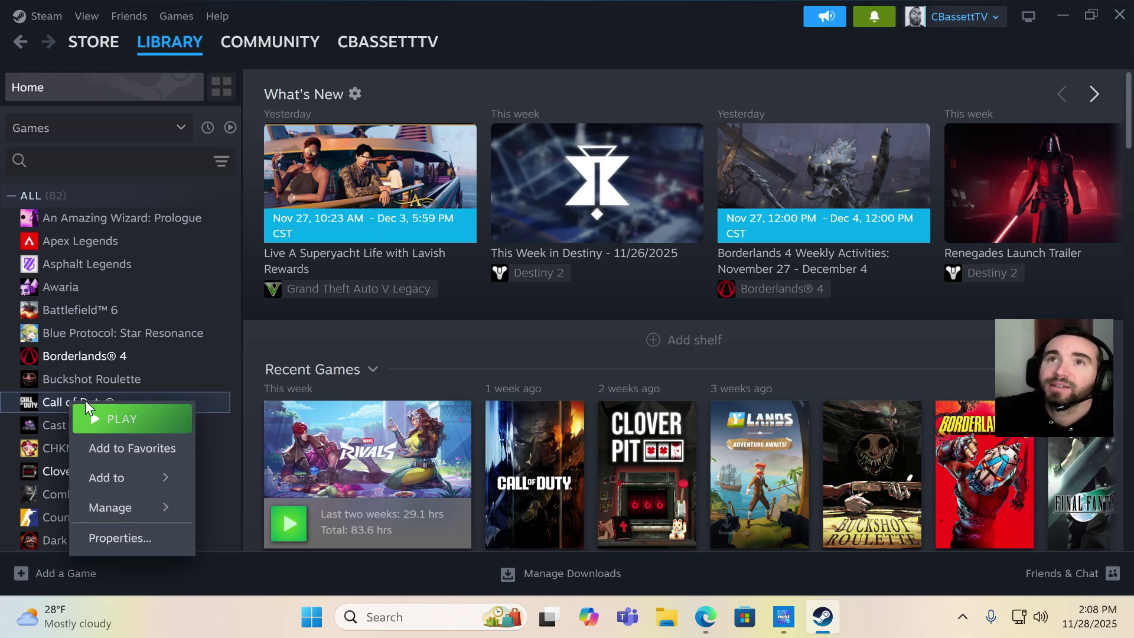
{"action": "mouse_move", "coordinate": [97, 514]}
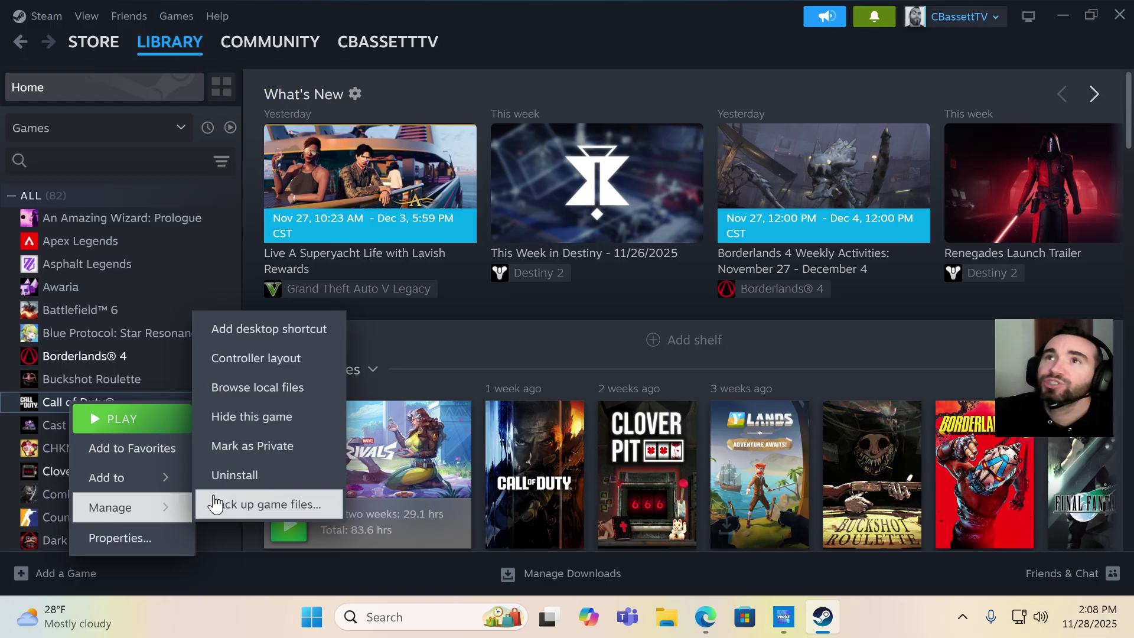
{"action": "left_click", "coordinate": [256, 331]}
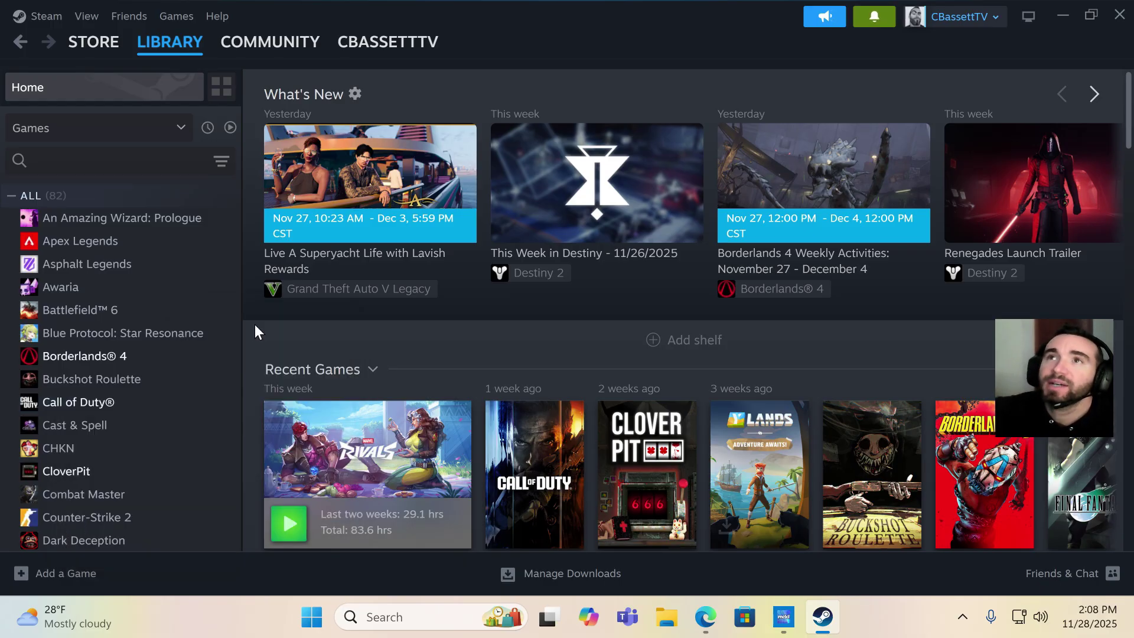
{"action": "left_click", "coordinate": [1062, 16]}
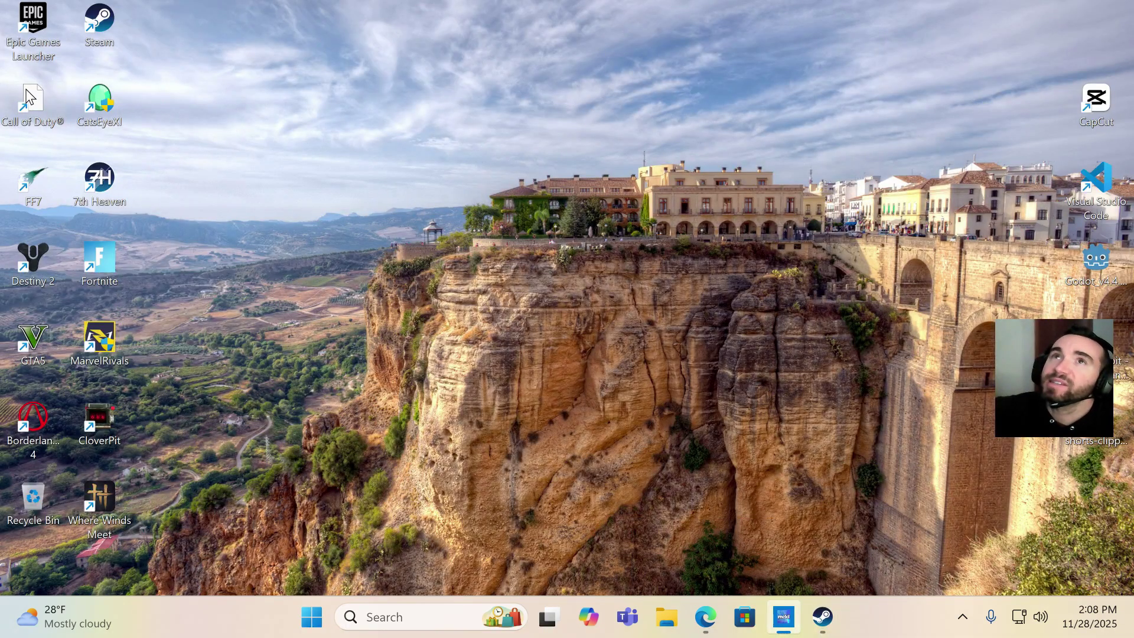
Open the new Call of Duty® shortcut's Properties and its Change Icon dialog.
{"action": "left_click_drag", "start_coordinate": [26, 96], "coordinate": [300, 300]}
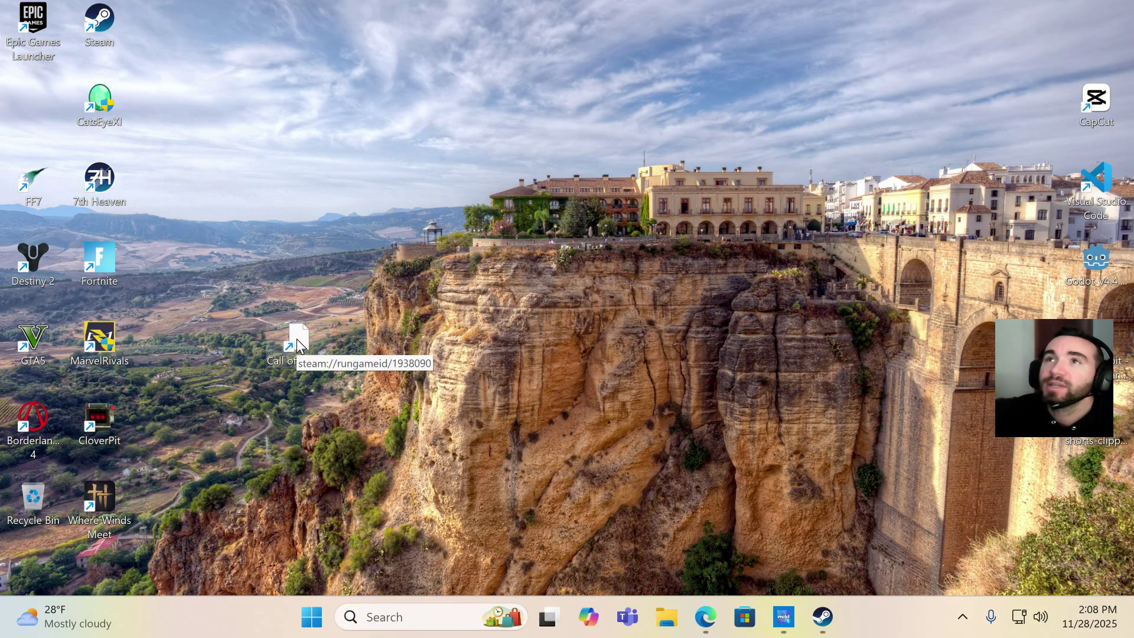
{"action": "right_click", "coordinate": [297, 343]}
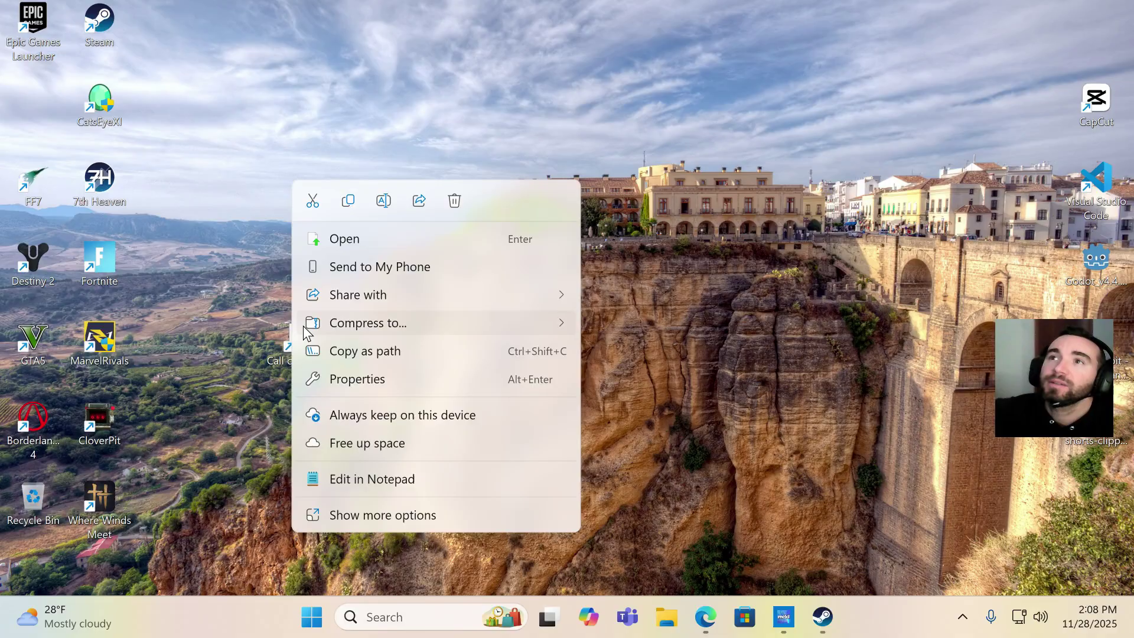
{"action": "left_click", "coordinate": [362, 519]}
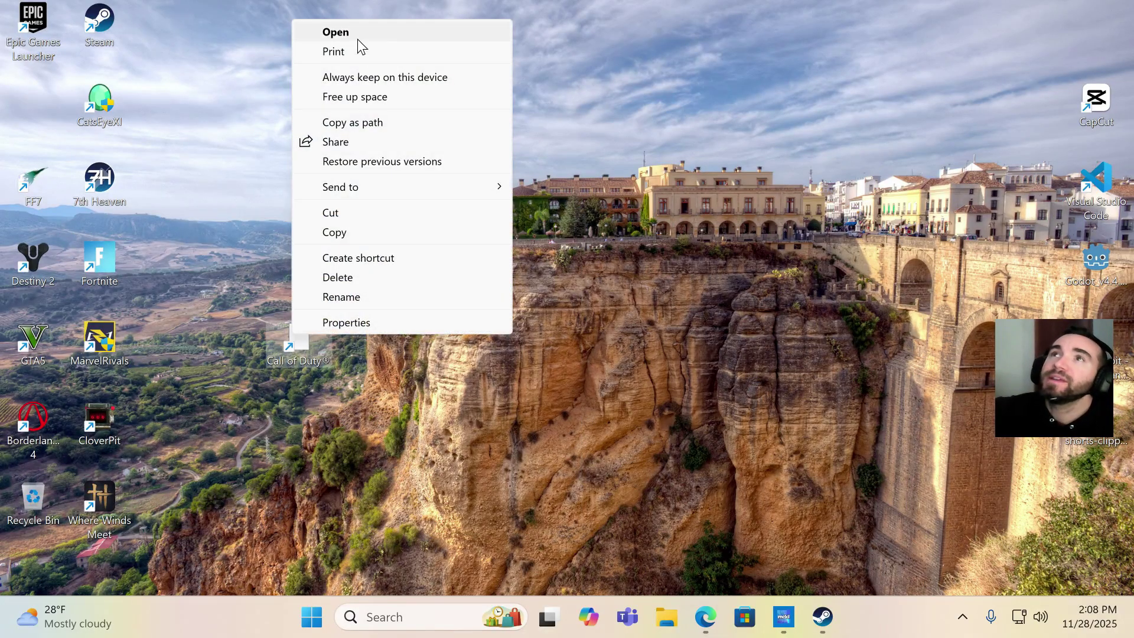
{"action": "left_click", "coordinate": [351, 325]}
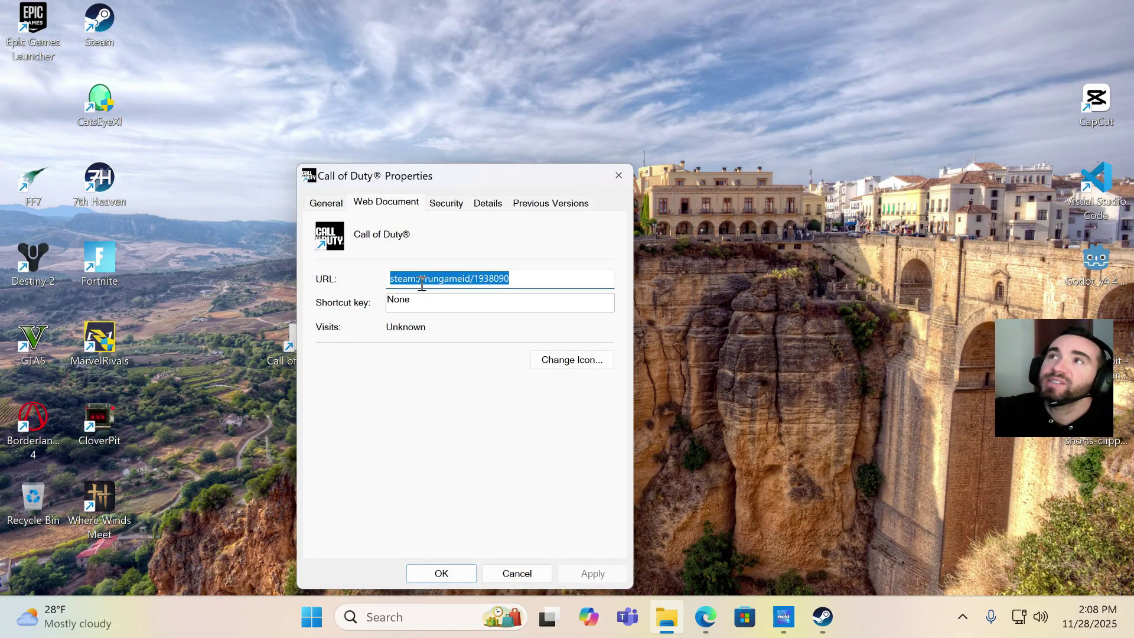
{"action": "left_click", "coordinate": [570, 360]}
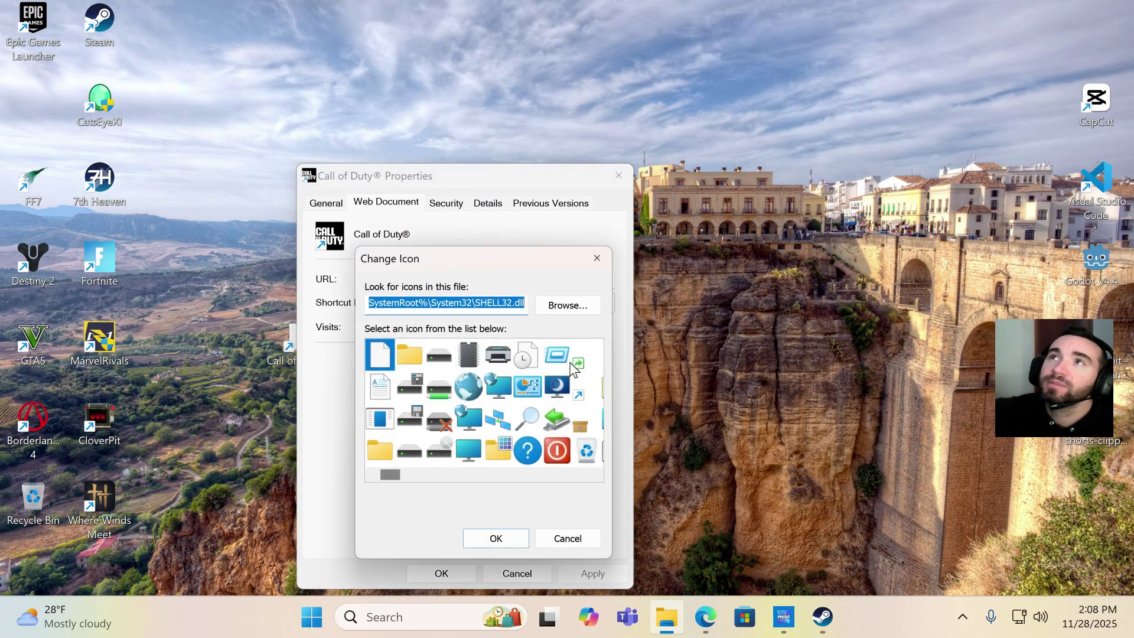
Browse for an icon file in D:\SteamLibrary\steamapps\common\Call of Duty HQ.
{"action": "left_click", "coordinate": [574, 306]}
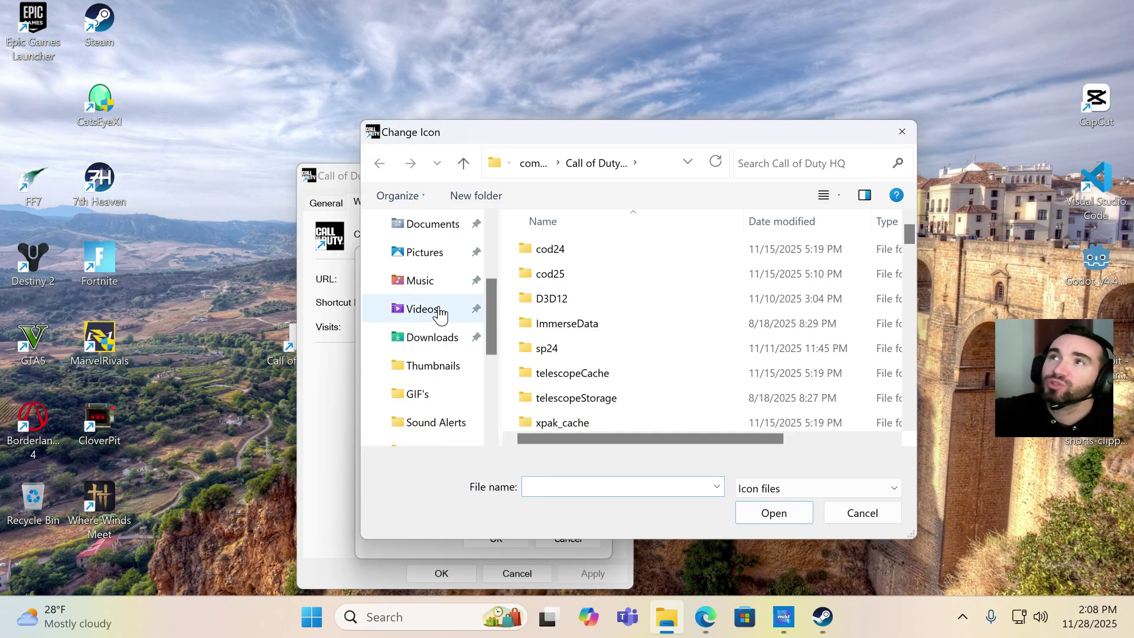
{"action": "scroll", "coordinate": [437, 316], "scroll_direction": "down", "scroll_amount": 3}
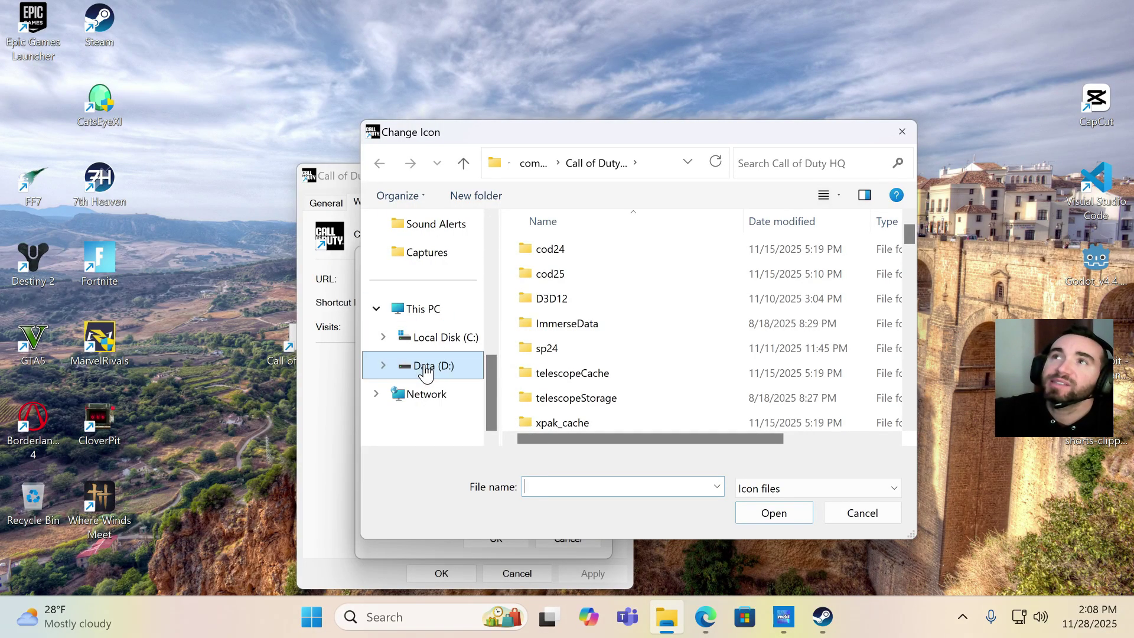
{"action": "left_click", "coordinate": [426, 372]}
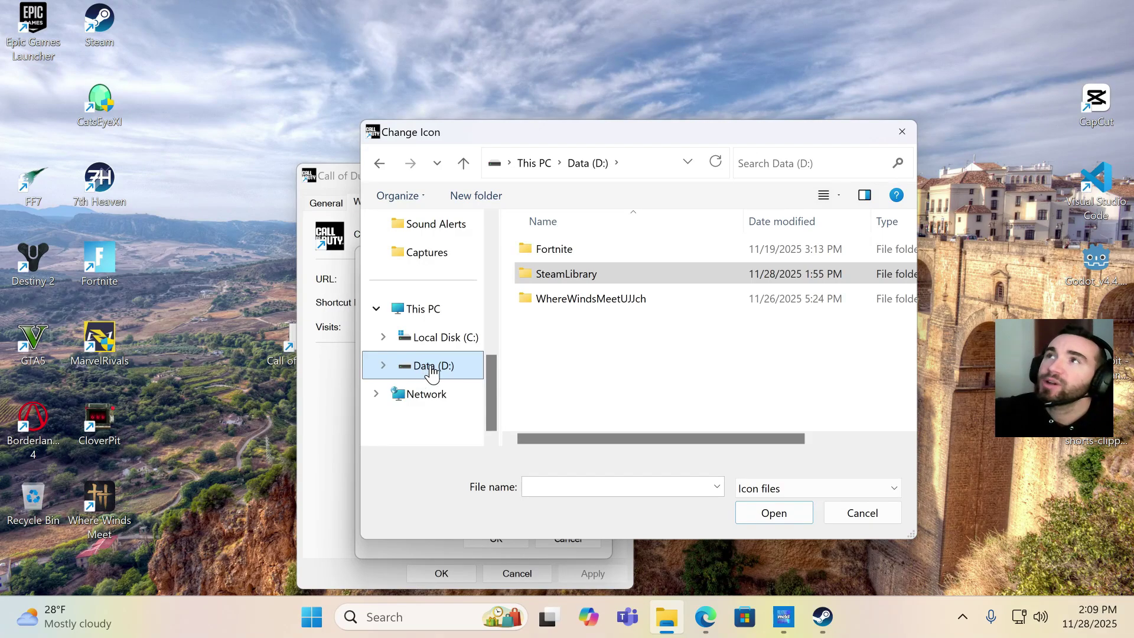
{"action": "double_click", "coordinate": [561, 274]}
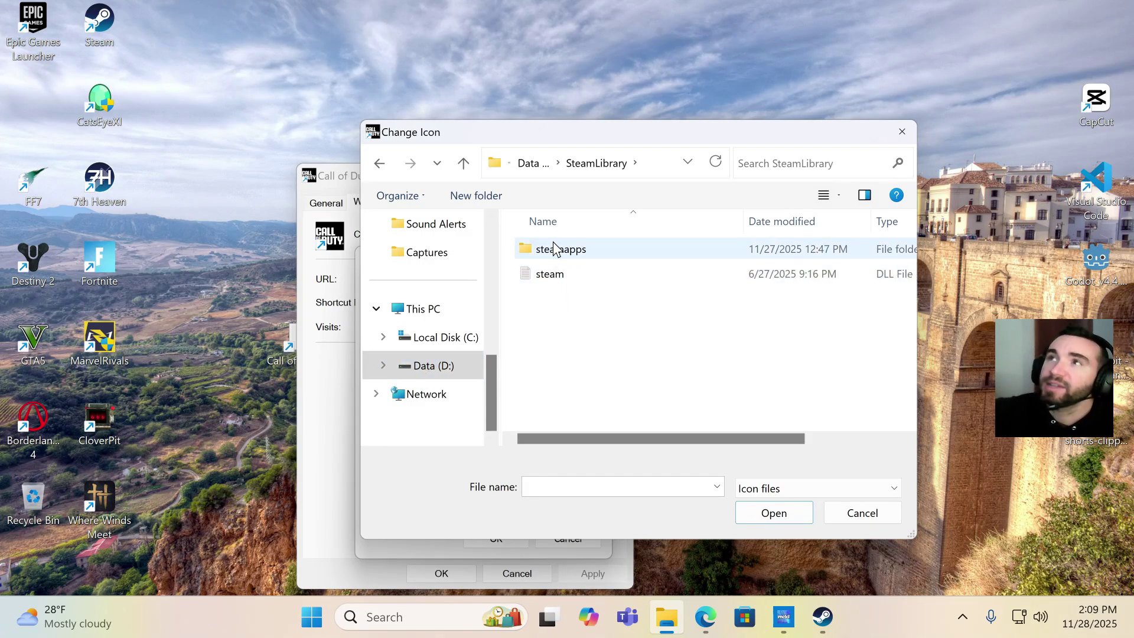
{"action": "double_click", "coordinate": [558, 251]}
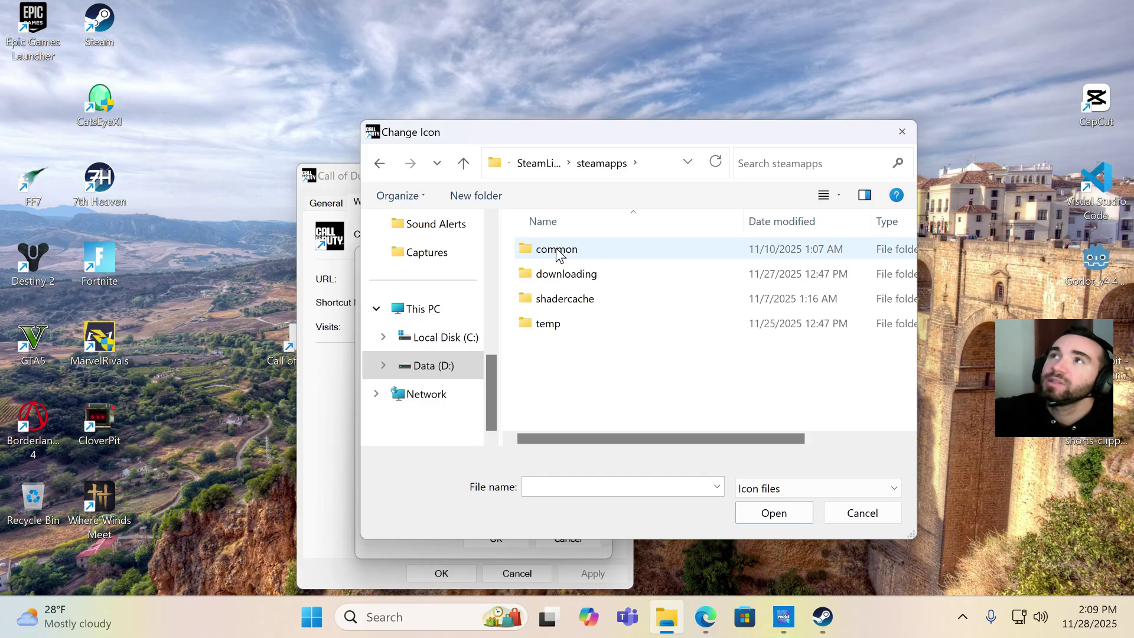
{"action": "double_click", "coordinate": [559, 249]}
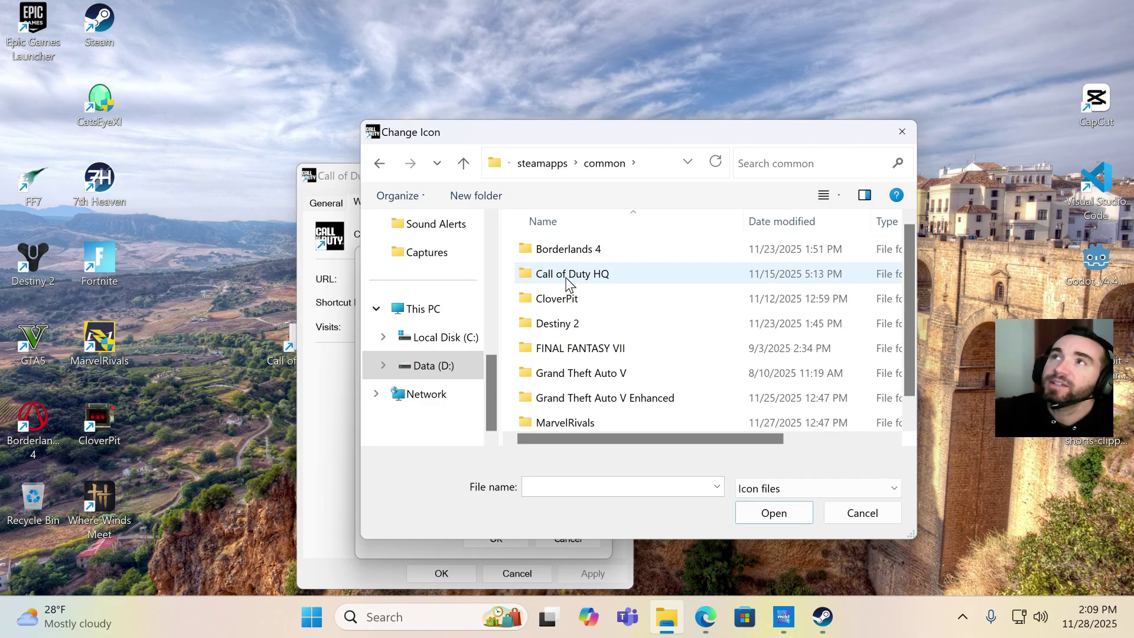
{"action": "double_click", "coordinate": [567, 278]}
{"action": "scroll", "coordinate": [565, 276], "scroll_direction": "down", "scroll_amount": 5}
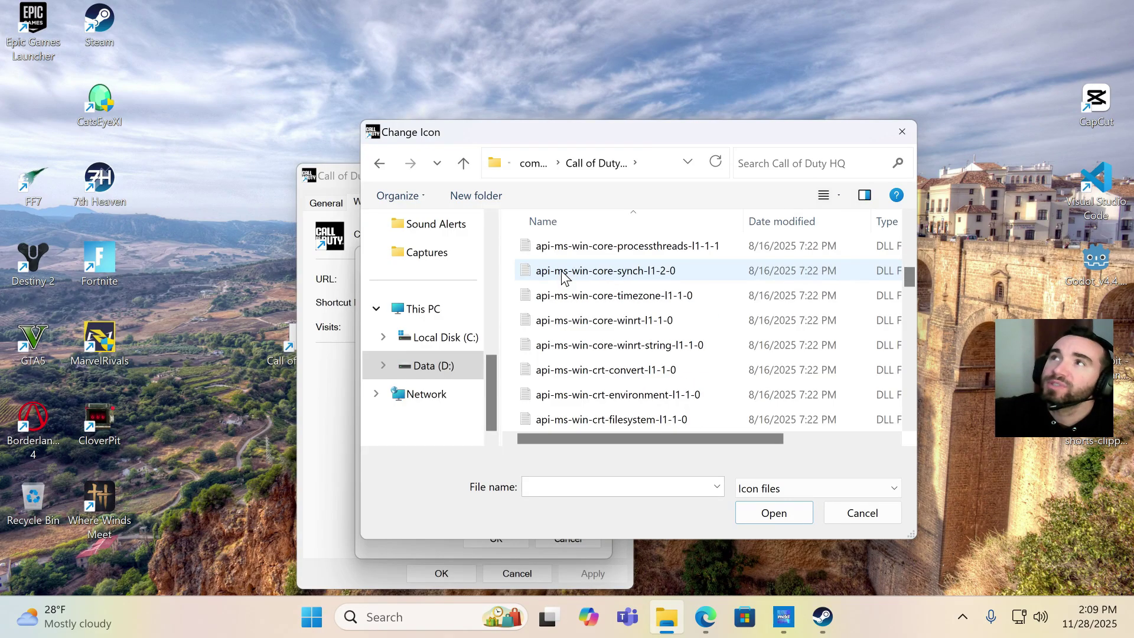
{"action": "scroll", "coordinate": [564, 277], "scroll_direction": "down", "scroll_amount": 8}
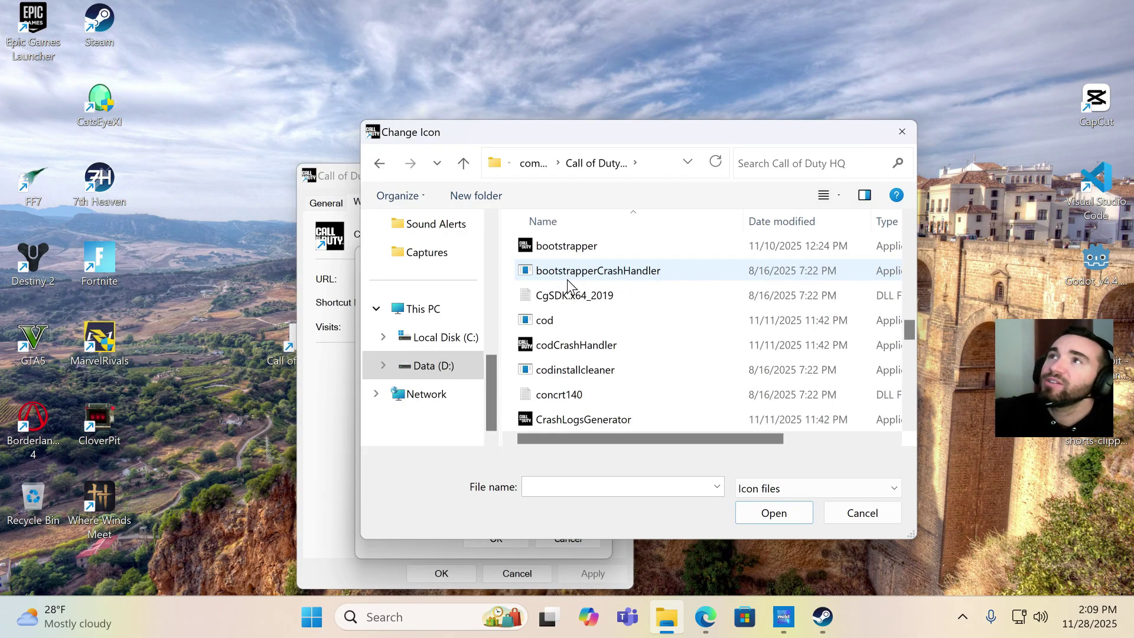
{"action": "scroll", "coordinate": [577, 329], "scroll_direction": "down", "scroll_amount": 1}
{"action": "scroll", "coordinate": [577, 326], "scroll_direction": "down", "scroll_amount": 2}
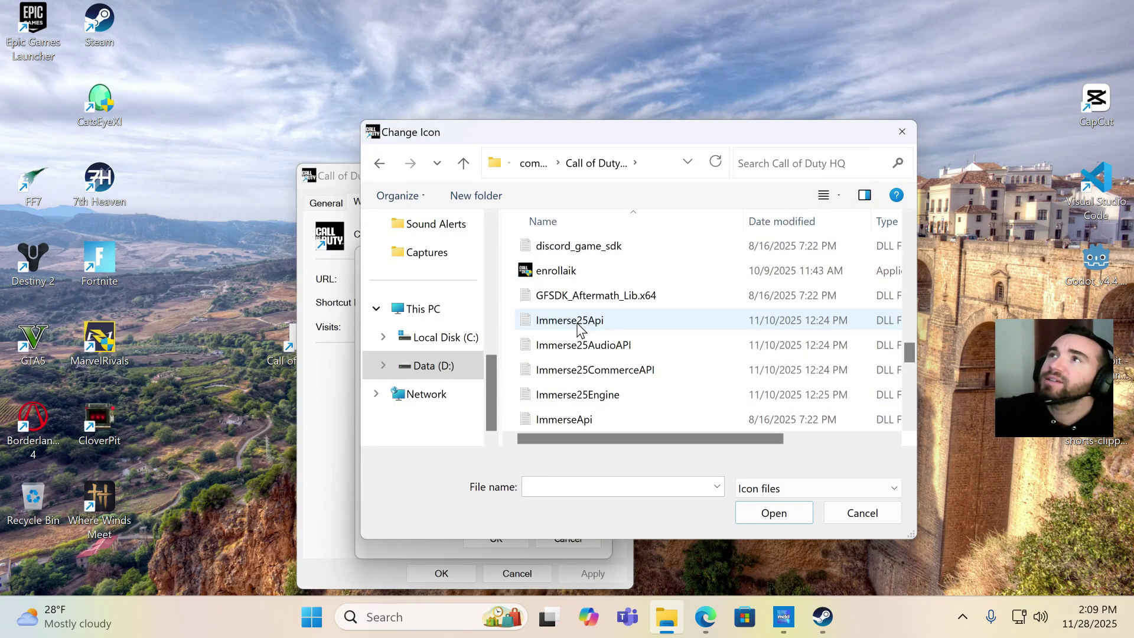
{"action": "scroll", "coordinate": [579, 328], "scroll_direction": "down", "scroll_amount": 1}
{"action": "scroll", "coordinate": [575, 324], "scroll_direction": "up", "scroll_amount": 3}
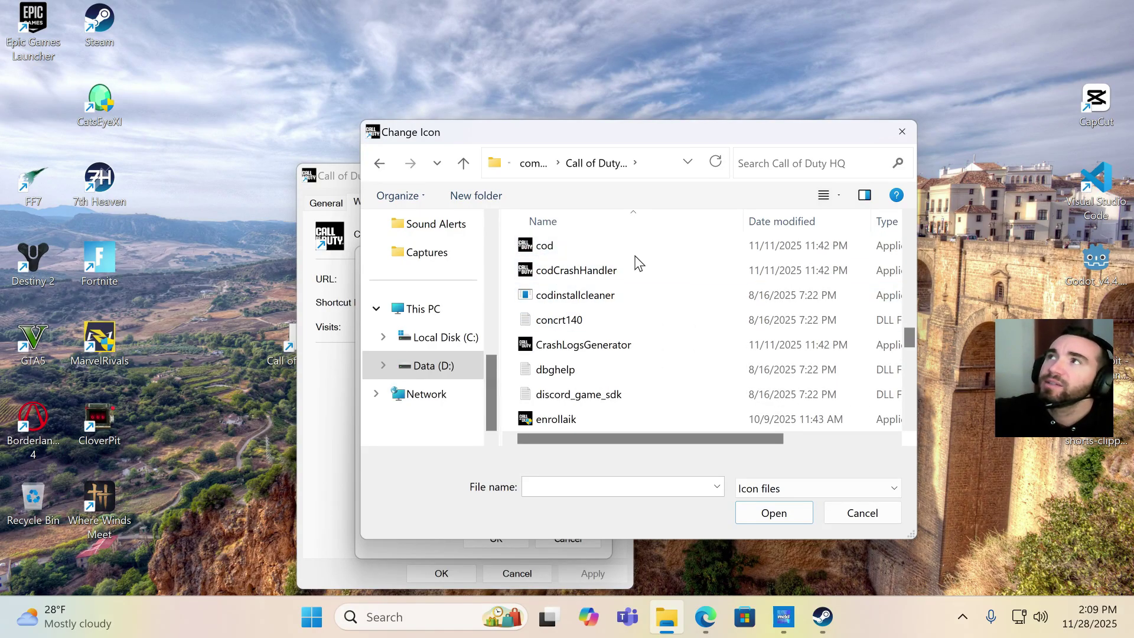
Pick cod as the icon source, then apply it to the shortcut and close Properties.
{"action": "double_click", "coordinate": [545, 246]}
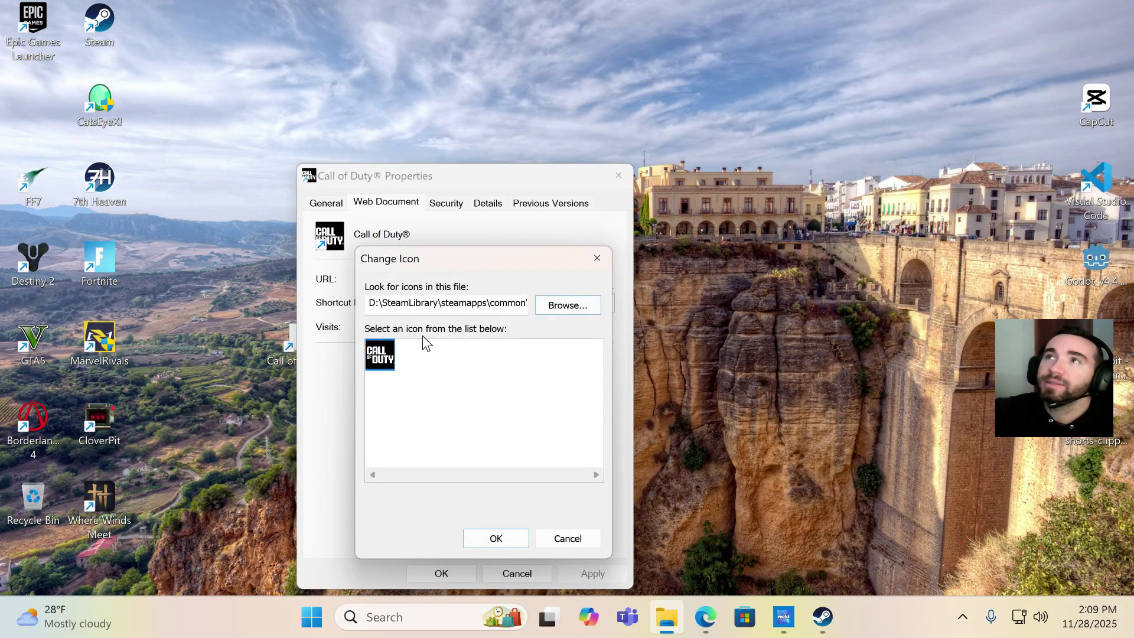
{"action": "left_click", "coordinate": [497, 539]}
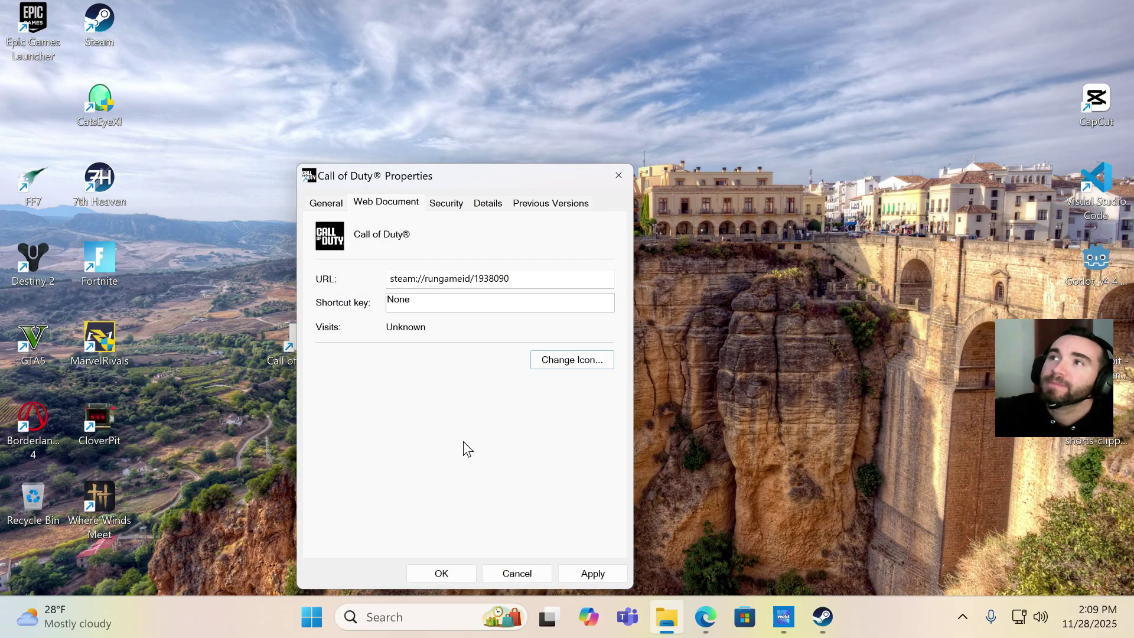
{"action": "left_click", "coordinate": [591, 573]}
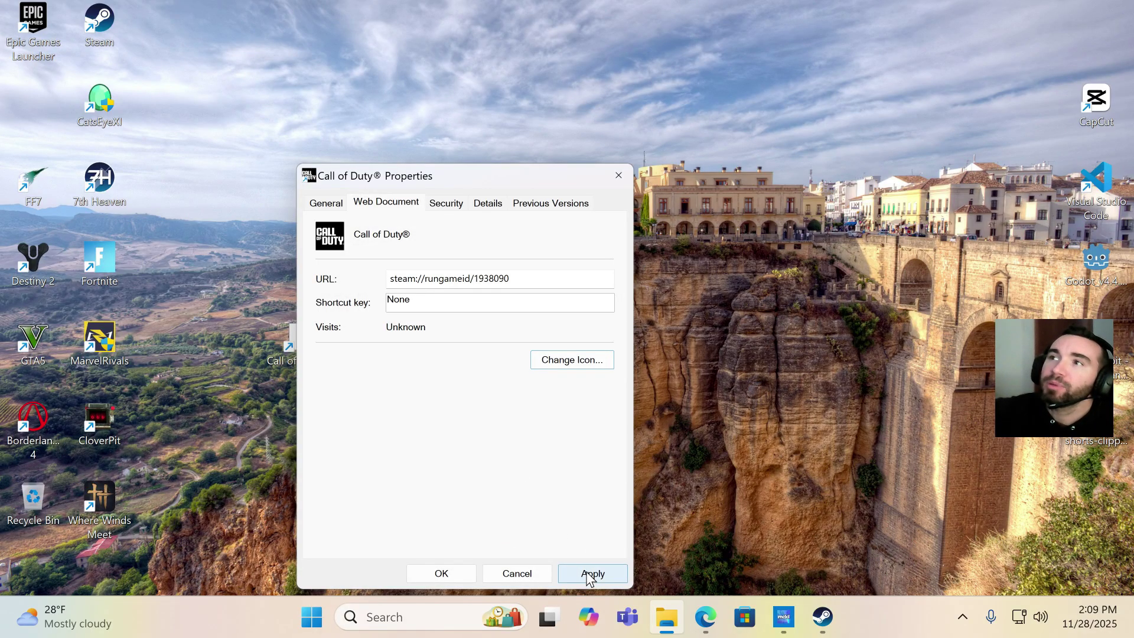
{"action": "left_click", "coordinate": [452, 573]}
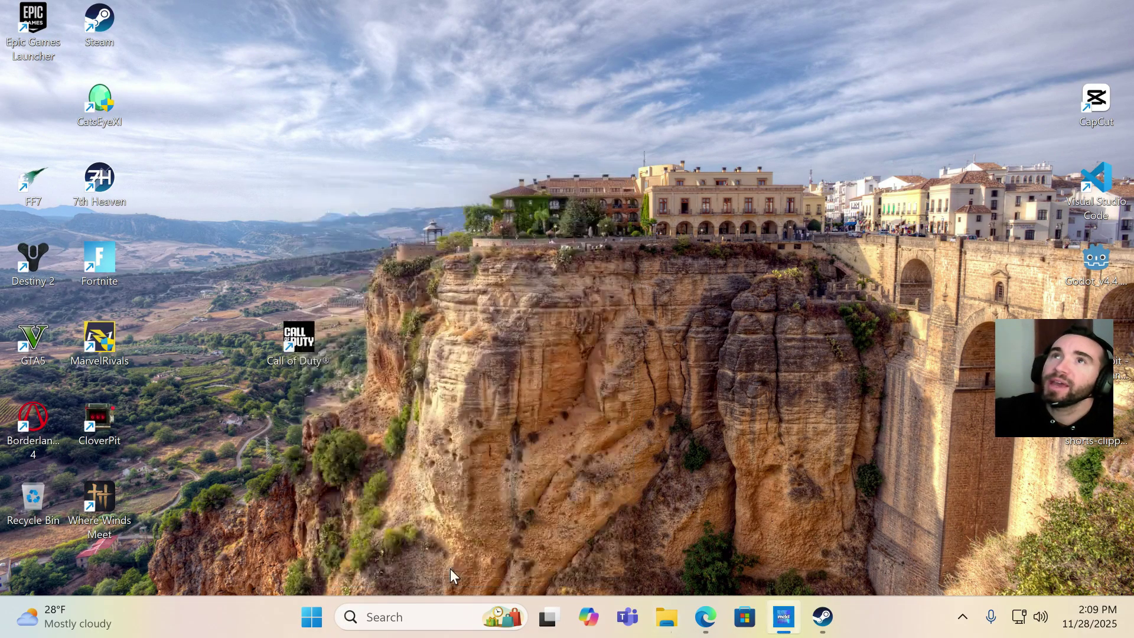
Open Call of Duty's install folder via Steam Library's Manage > Browse local files.
{"action": "double_click", "coordinate": [297, 340]}
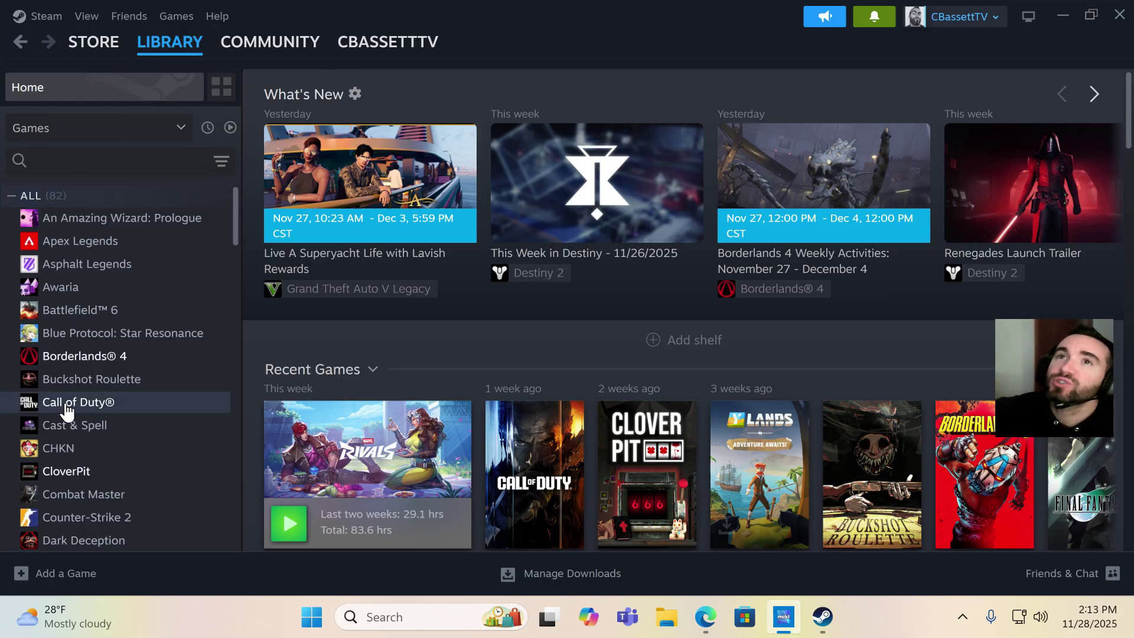
{"action": "right_click", "coordinate": [63, 404]}
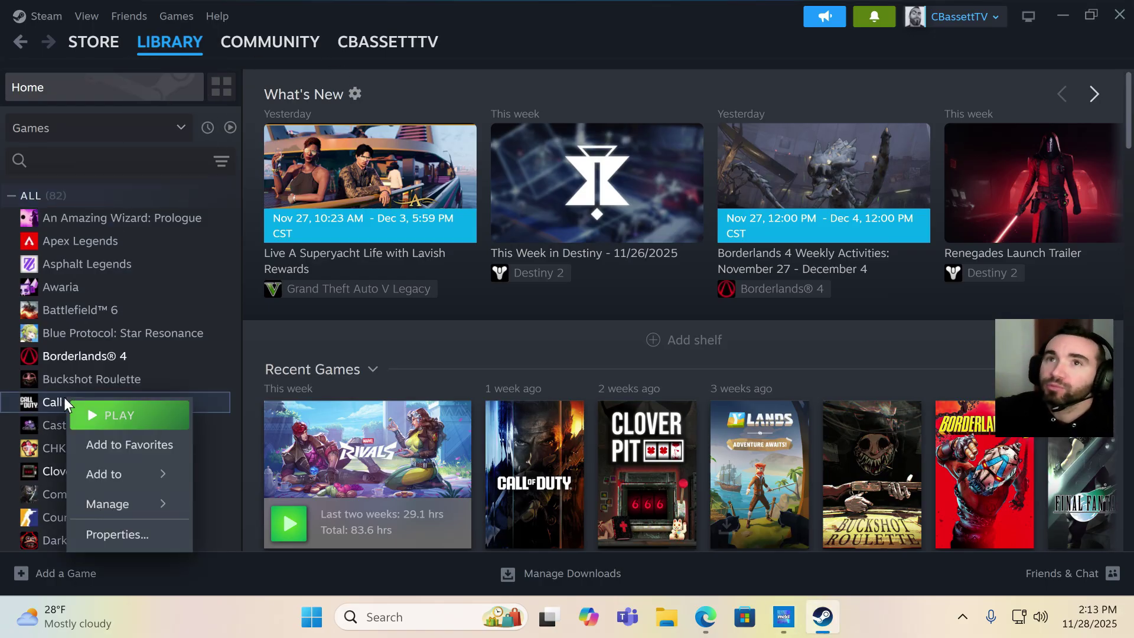
{"action": "mouse_move", "coordinate": [133, 504]}
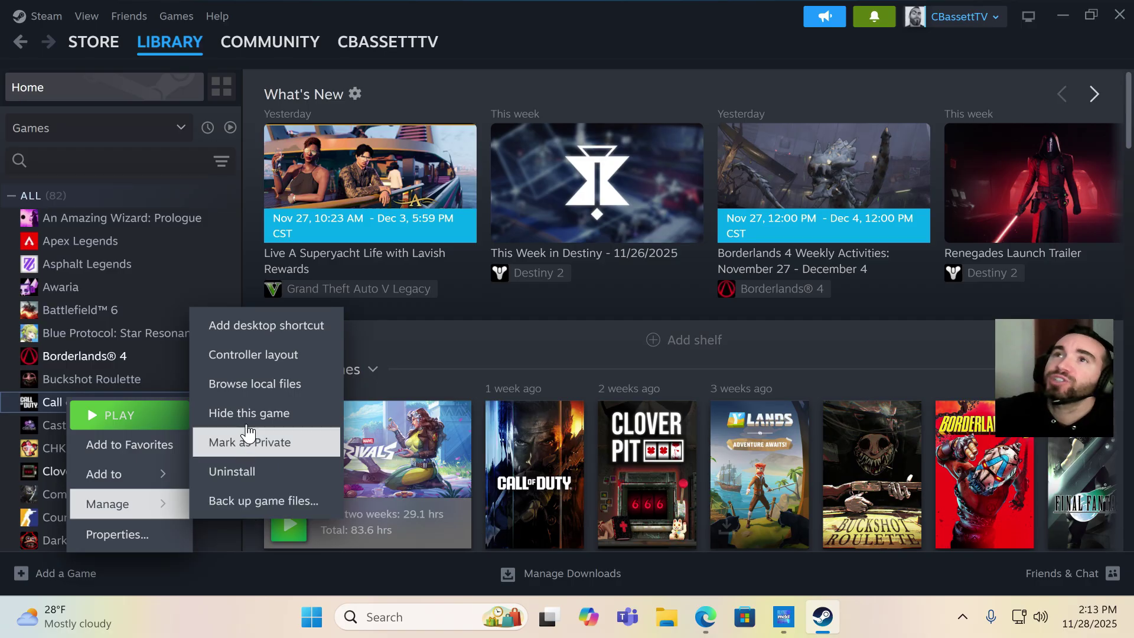
{"action": "left_click", "coordinate": [252, 386]}
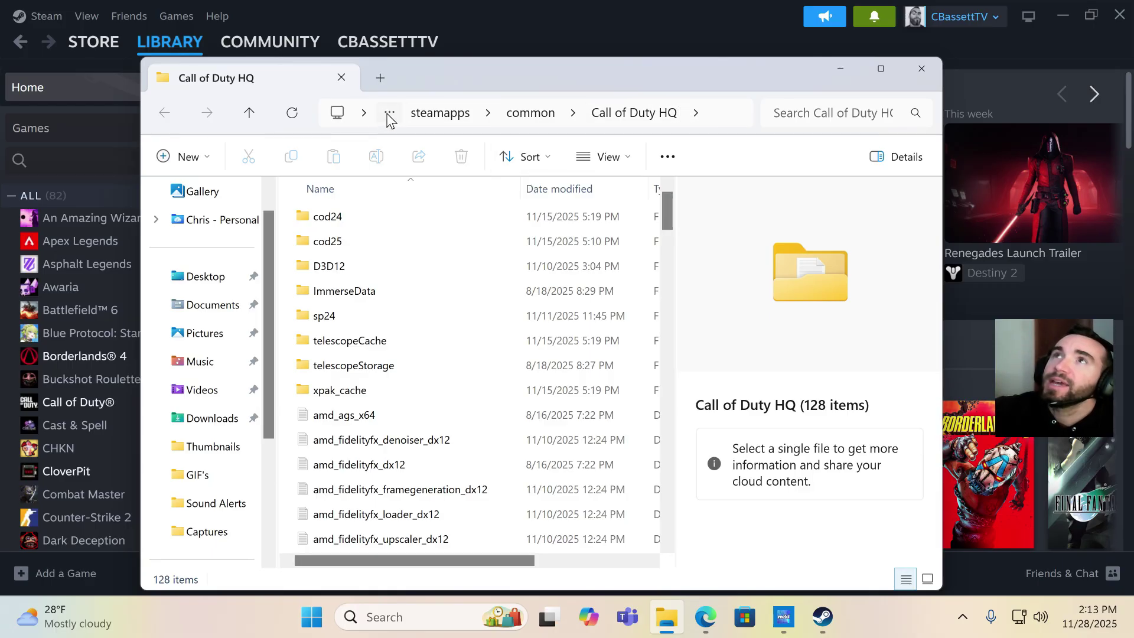
Check the Call of Duty HQ path in the breadcrumb and scroll through its 128 items.
{"action": "left_click", "coordinate": [390, 117]}
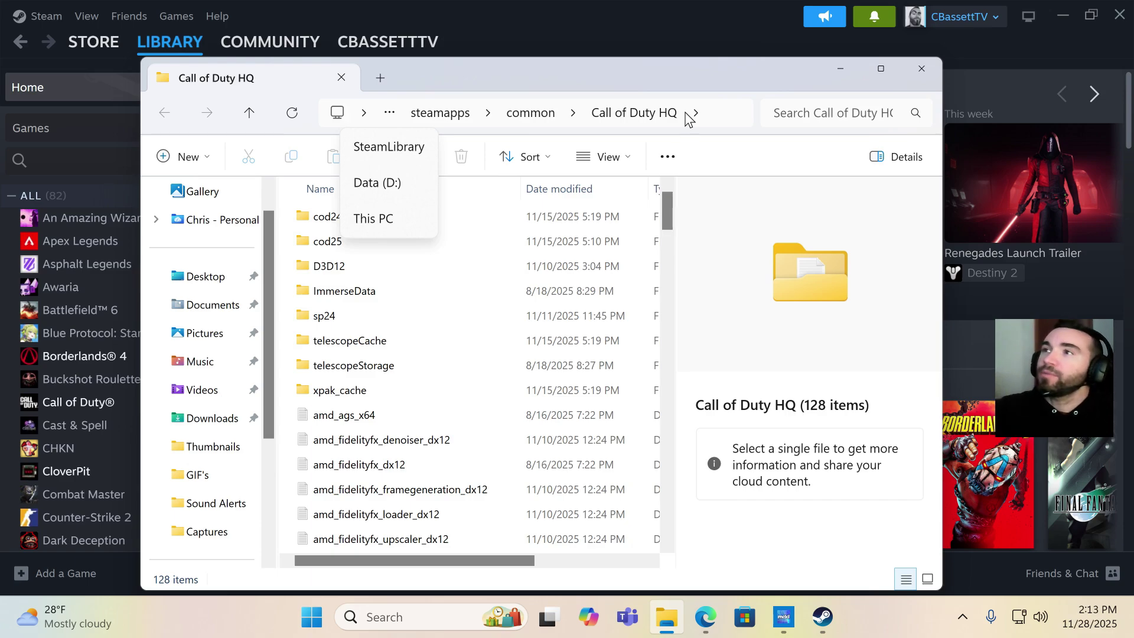
{"action": "double_click", "coordinate": [841, 63]}
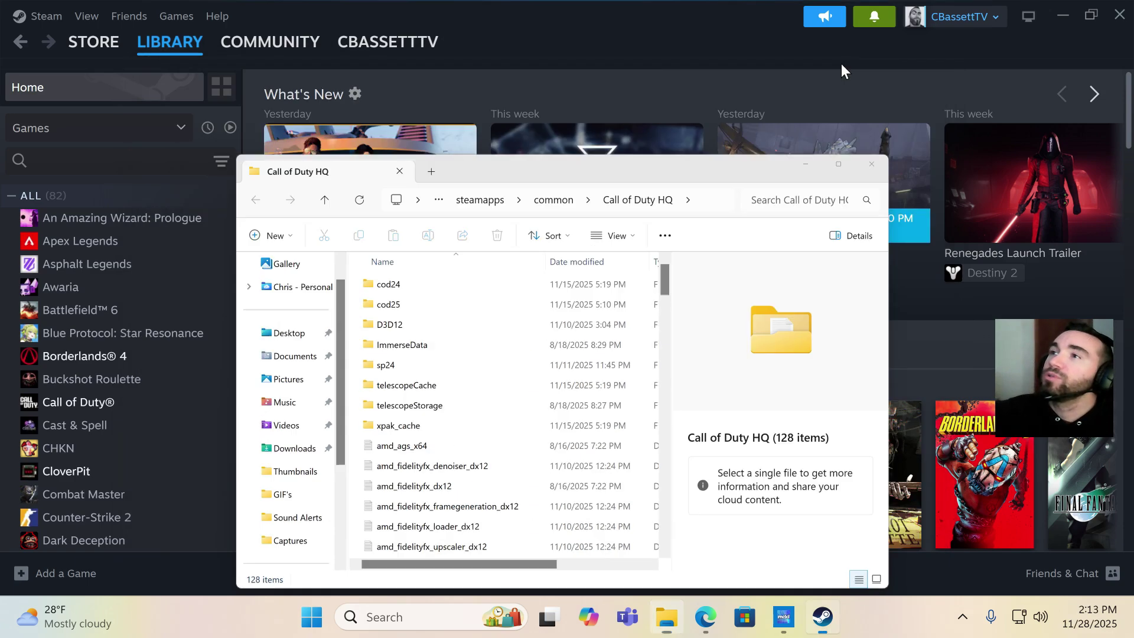
{"action": "left_click", "coordinate": [666, 617]}
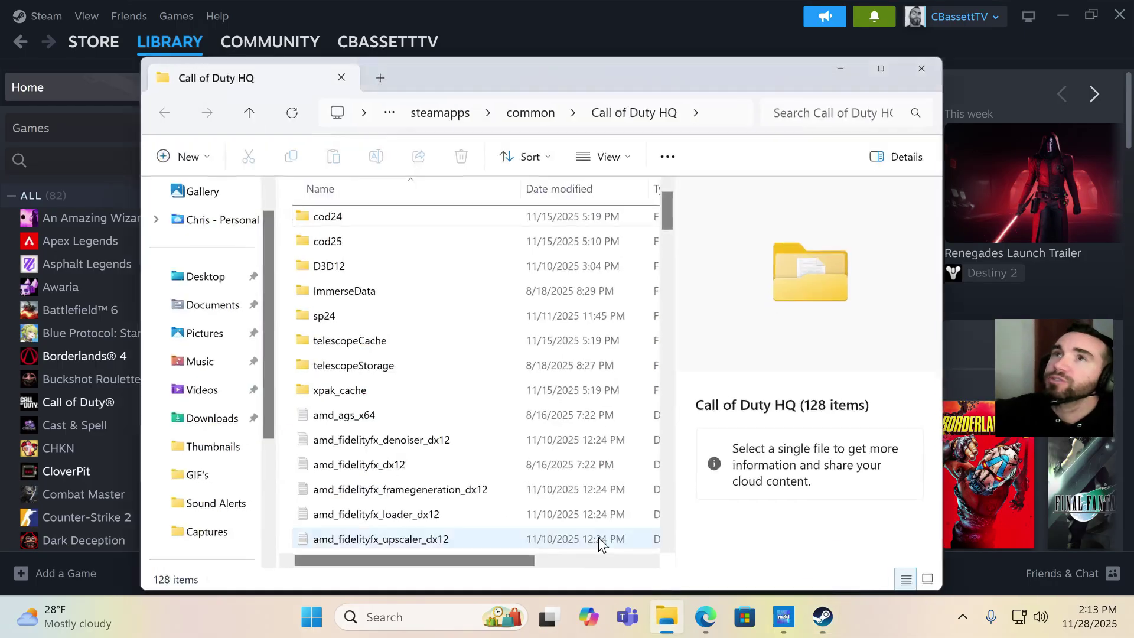
{"action": "scroll", "coordinate": [228, 300], "scroll_direction": "down", "scroll_amount": 3}
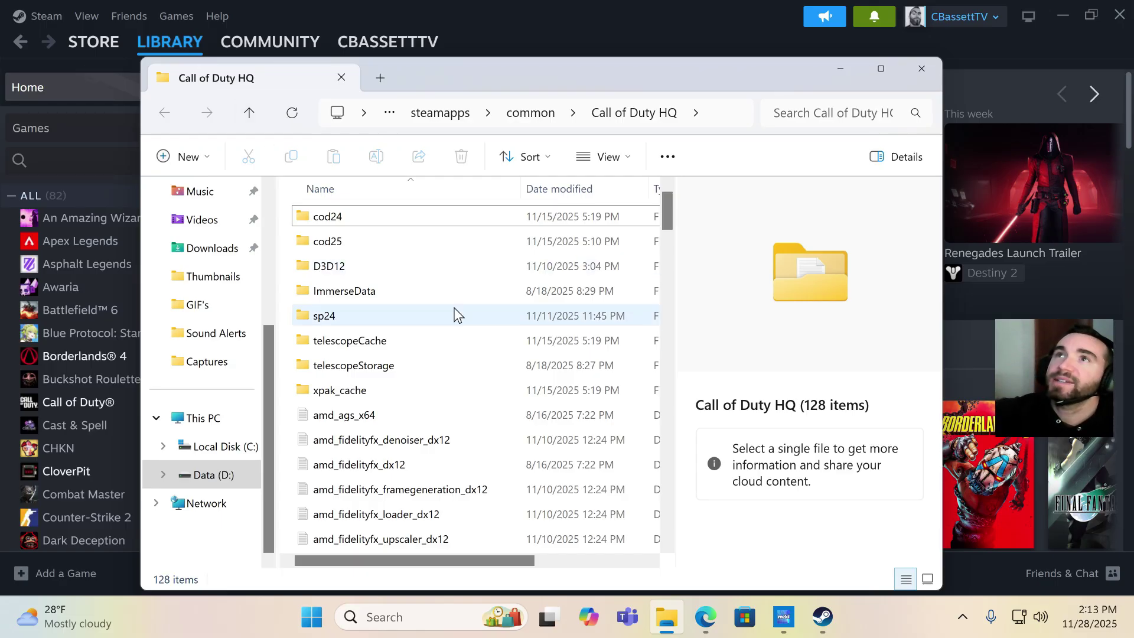
{"action": "scroll", "coordinate": [430, 313], "scroll_direction": "down", "scroll_amount": 12}
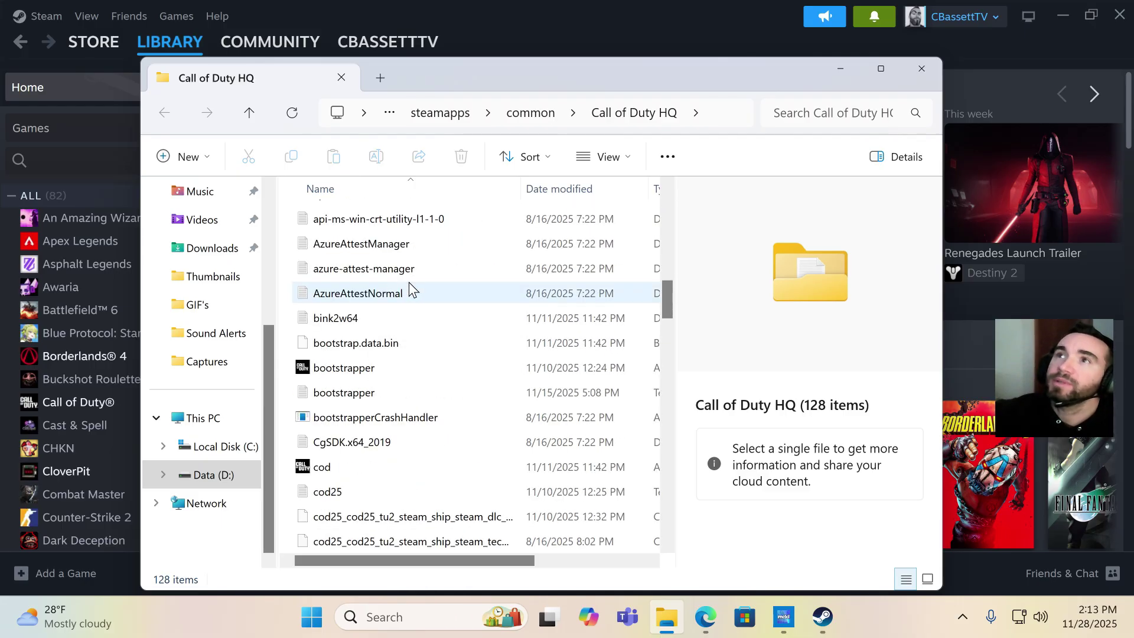